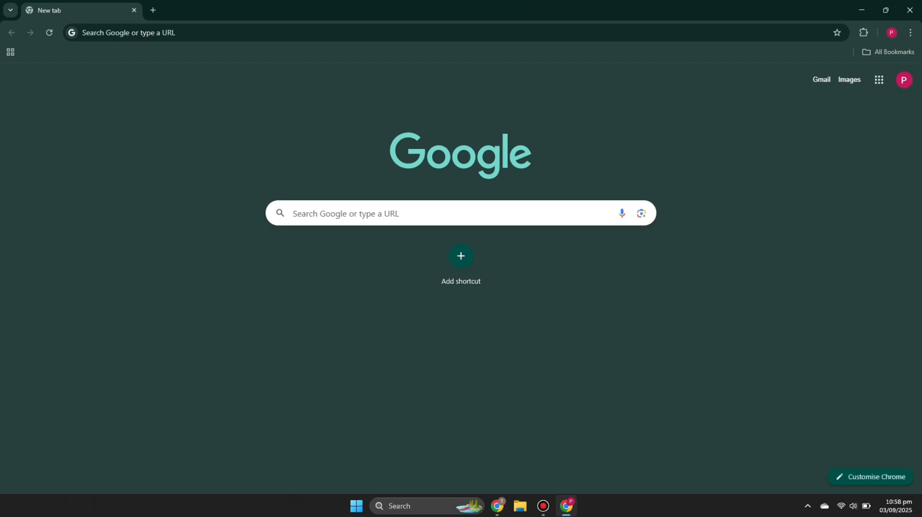
Open app.manychat.com/signin and choose to sign in with Facebook
{"action": "left_click", "coordinate": [256, 31]}
{"action": "type", "text": "many"}
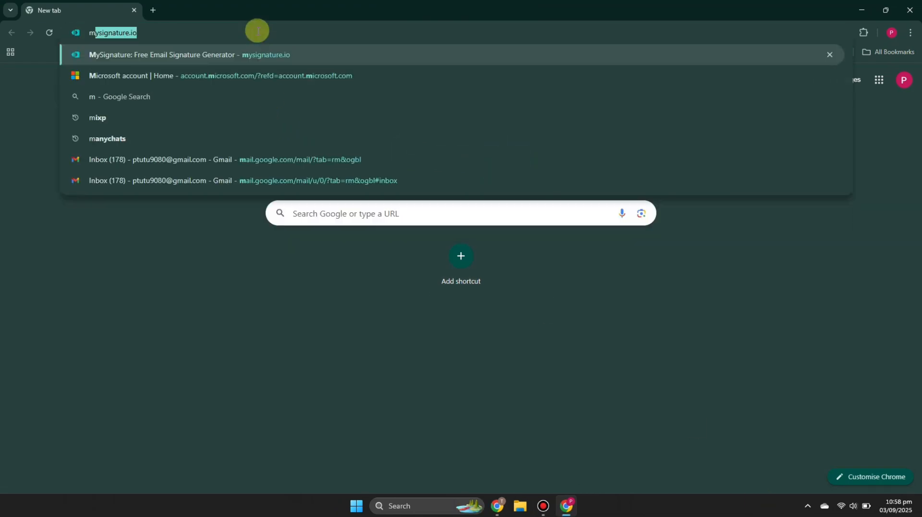
{"action": "type", "text": "chat.com/signin"}
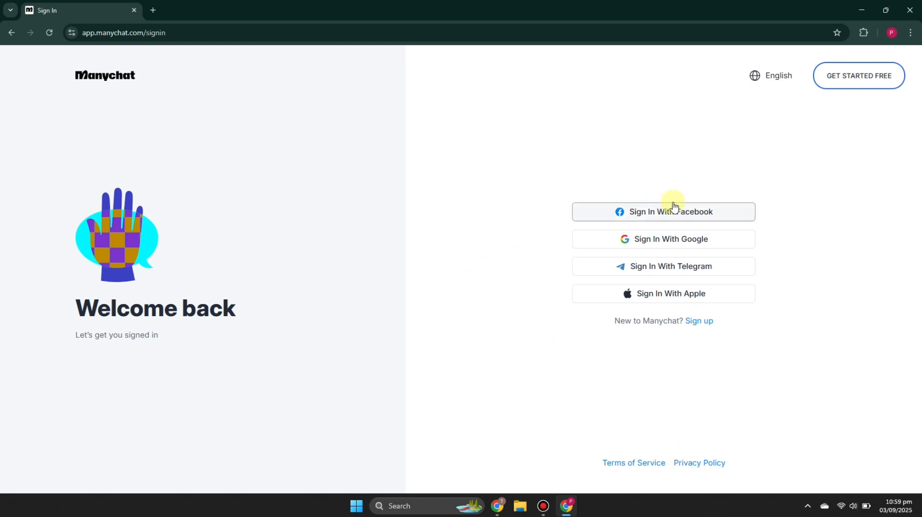
{"action": "left_click", "coordinate": [703, 216]}
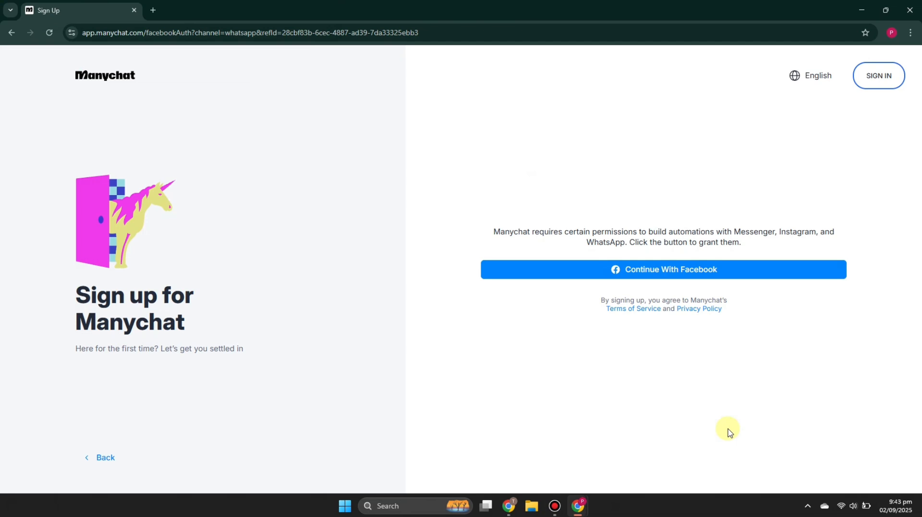
Continue with Facebook and give Manychat access to the My Story Talk page and the first listed business only
{"action": "mouse_move", "coordinate": [578, 506]}
{"action": "left_click", "coordinate": [631, 461]}
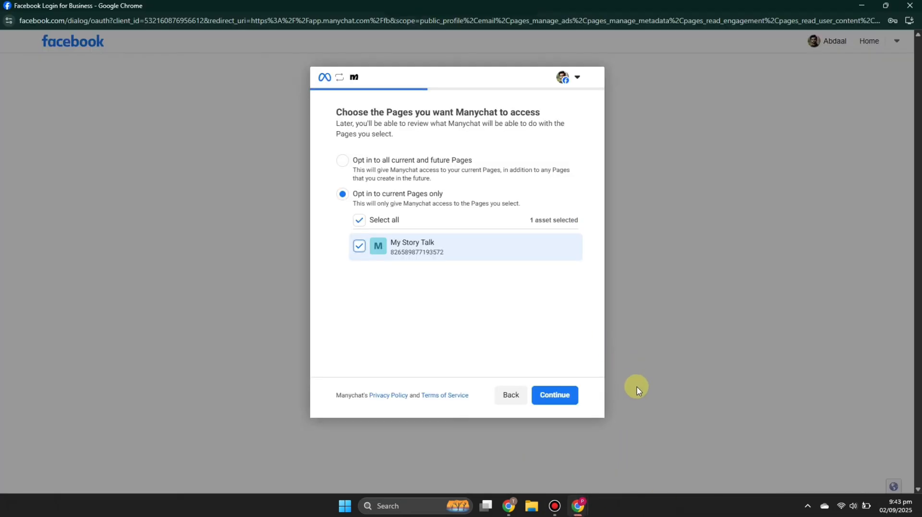
{"action": "left_click", "coordinate": [563, 401]}
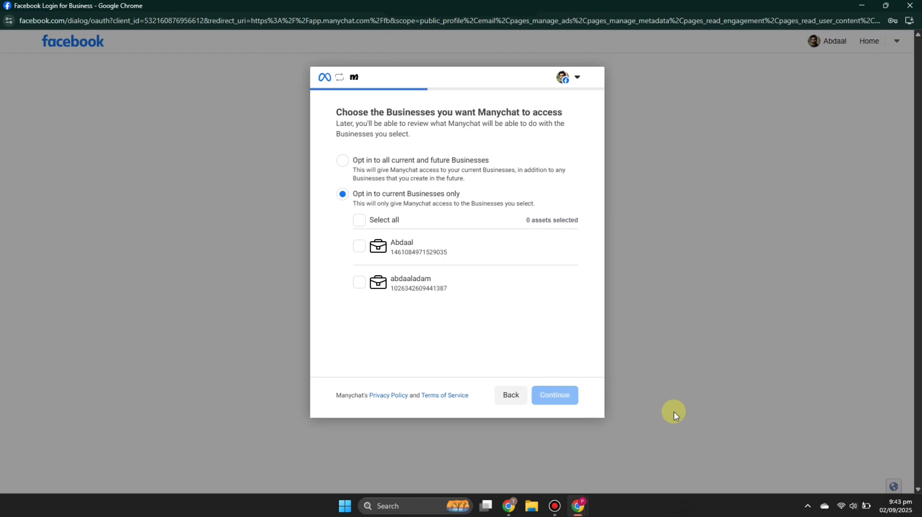
{"action": "left_click", "coordinate": [358, 246]}
{"action": "left_click", "coordinate": [570, 398]}
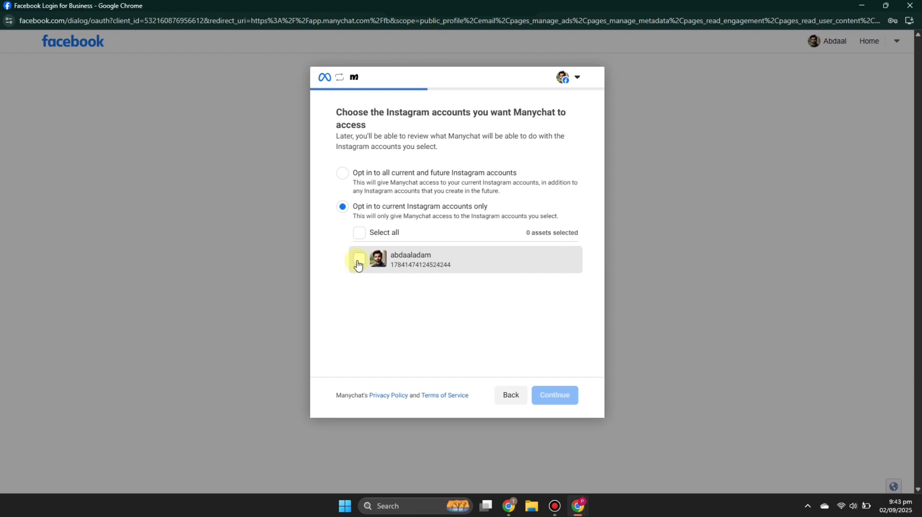
Opt in to all current and future Instagram accounts and review the rest of Manychat's access request
{"action": "left_click", "coordinate": [342, 173]}
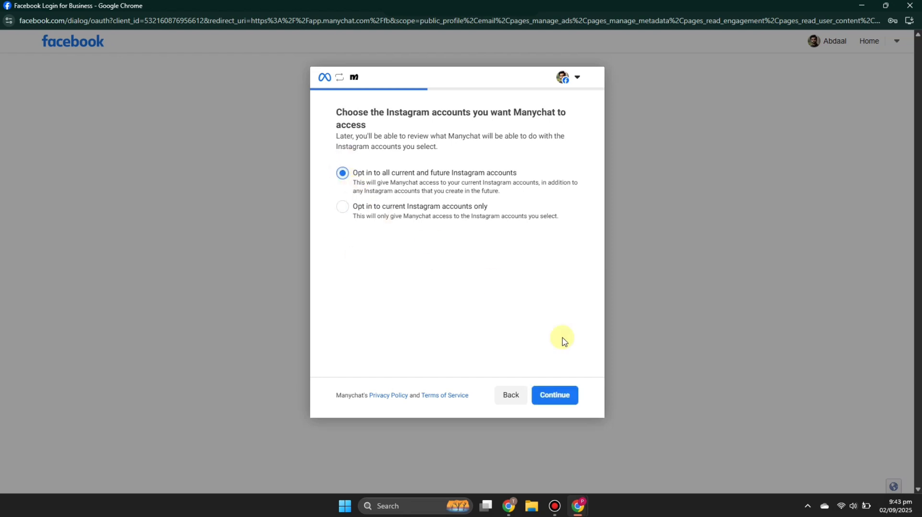
{"action": "left_click", "coordinate": [553, 393]}
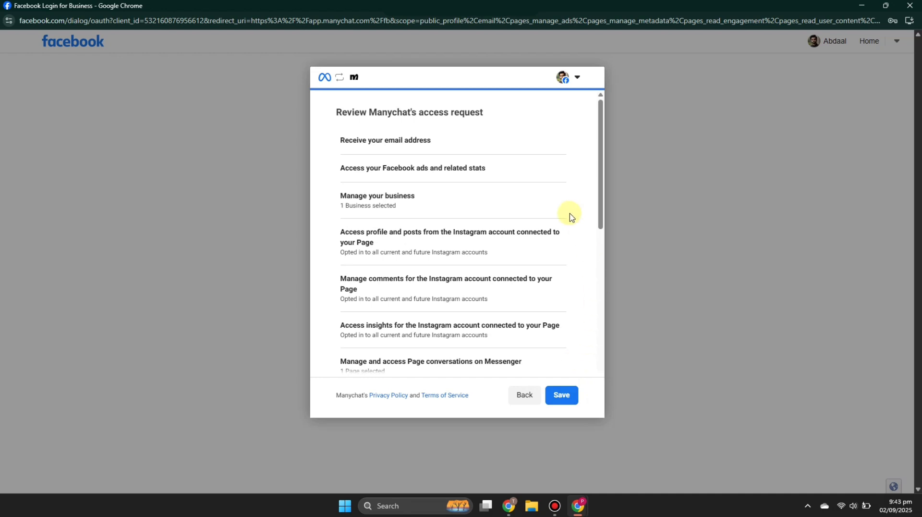
{"action": "scroll", "coordinate": [542, 297], "scroll_direction": "down", "scroll_amount": 4}
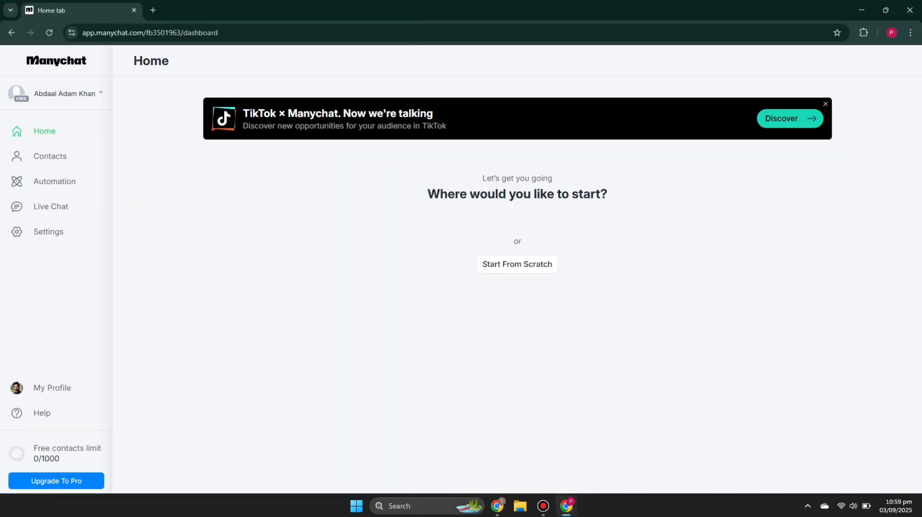
Start connecting the WhatsApp channel from the Manychat account's settings
{"action": "left_click", "coordinate": [61, 178]}
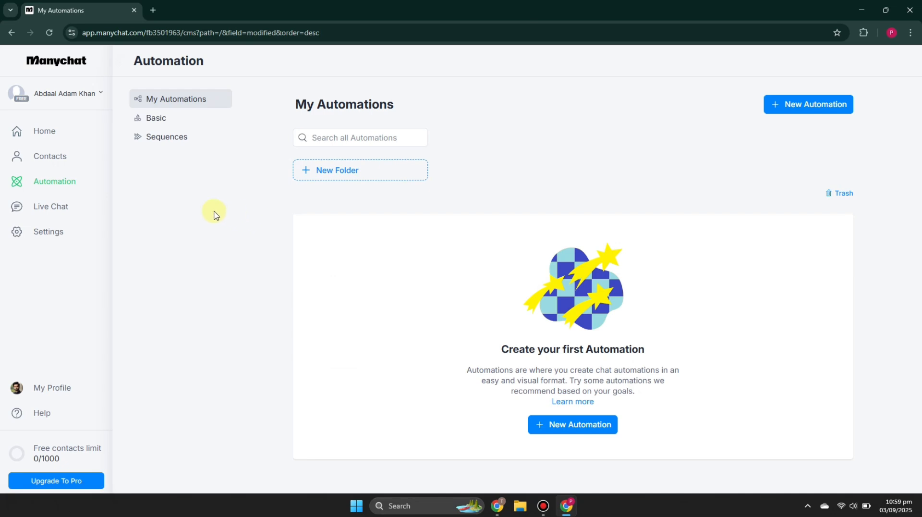
{"action": "left_click", "coordinate": [56, 229]}
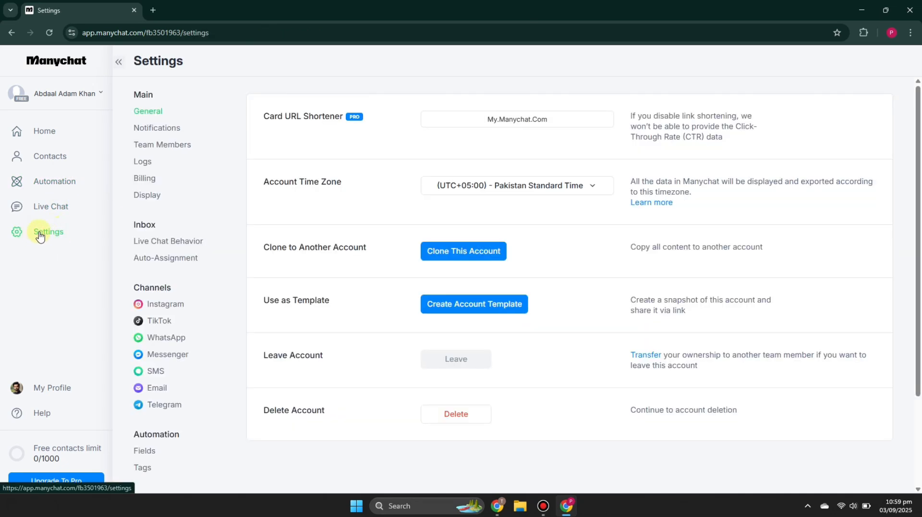
{"action": "left_click", "coordinate": [163, 339]}
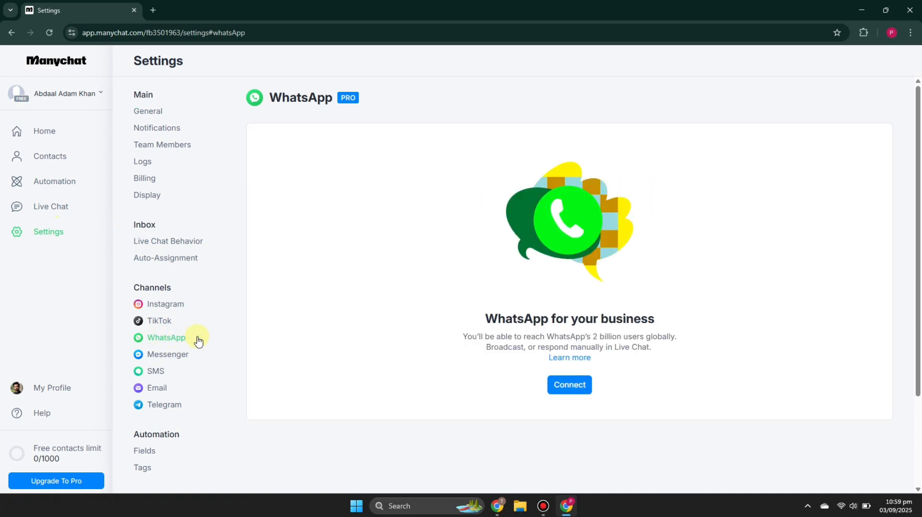
{"action": "left_click", "coordinate": [571, 391]}
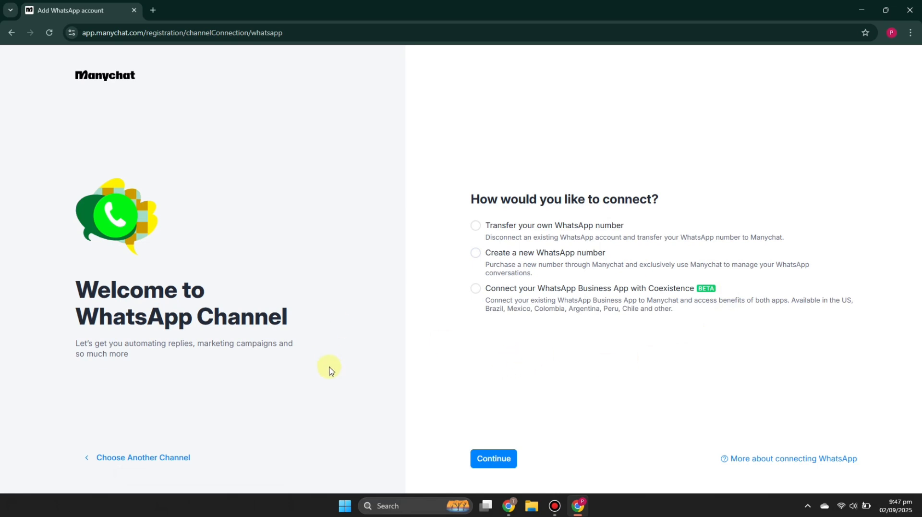
Choose to transfer your own WhatsApp number, proceed with it, and log in to Facebook with the account password
{"action": "left_click", "coordinate": [480, 227]}
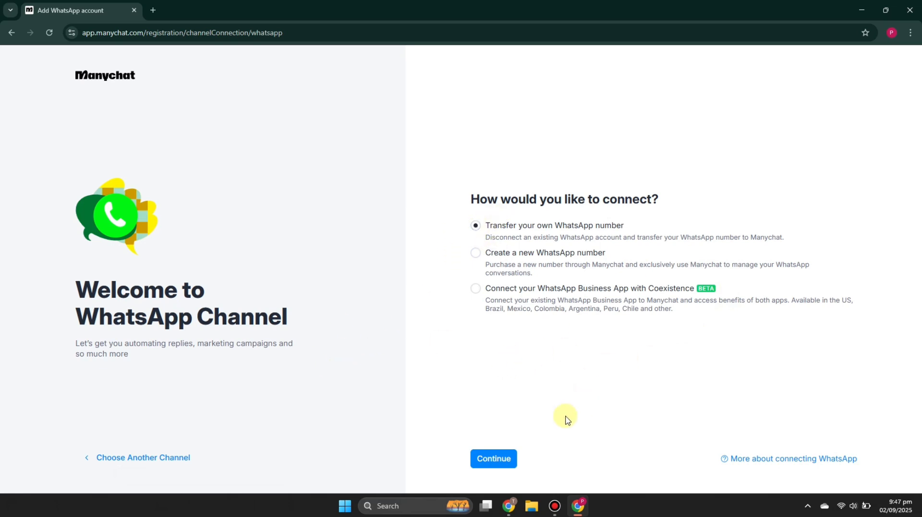
{"action": "left_click", "coordinate": [499, 458]}
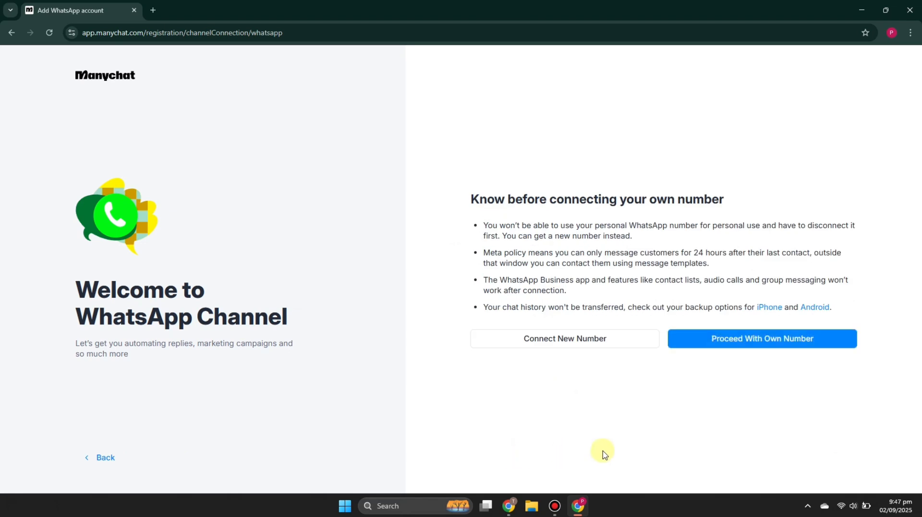
{"action": "left_click", "coordinate": [783, 344]}
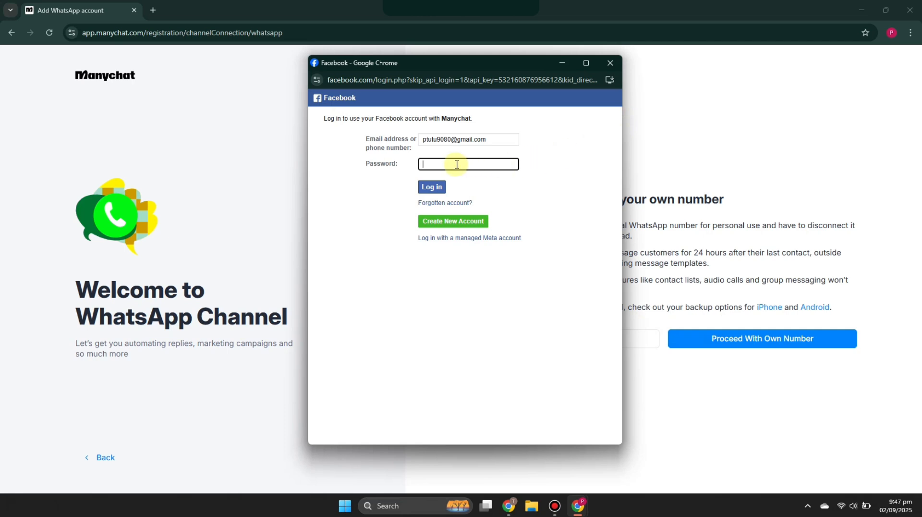
{"action": "type", "text": "•••••••••••"}
{"action": "key", "text": "Return"}
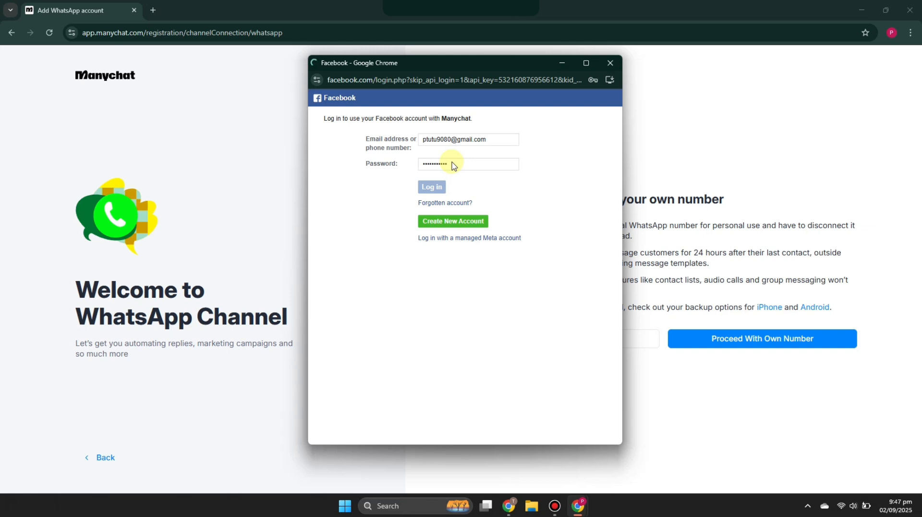
Submit the business information with the name admirs, no website or profile page, and Pakistan as the country
{"action": "left_click", "coordinate": [544, 250]}
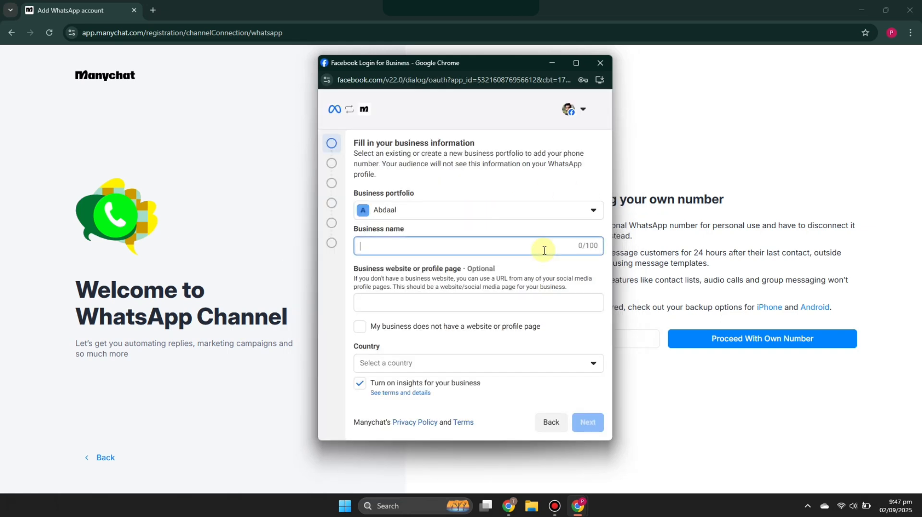
{"action": "type", "text": "admire"}
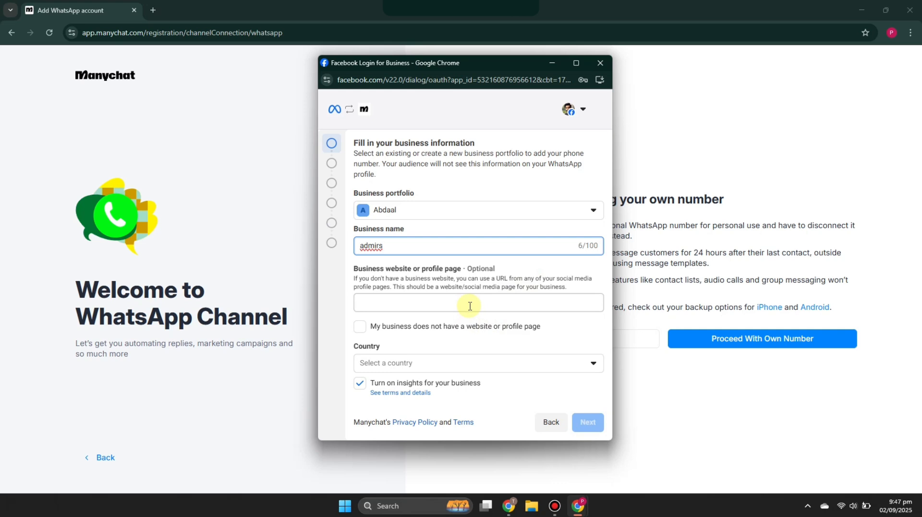
{"action": "left_click", "coordinate": [360, 328]}
{"action": "scroll", "coordinate": [504, 365], "scroll_direction": "down", "scroll_amount": 1}
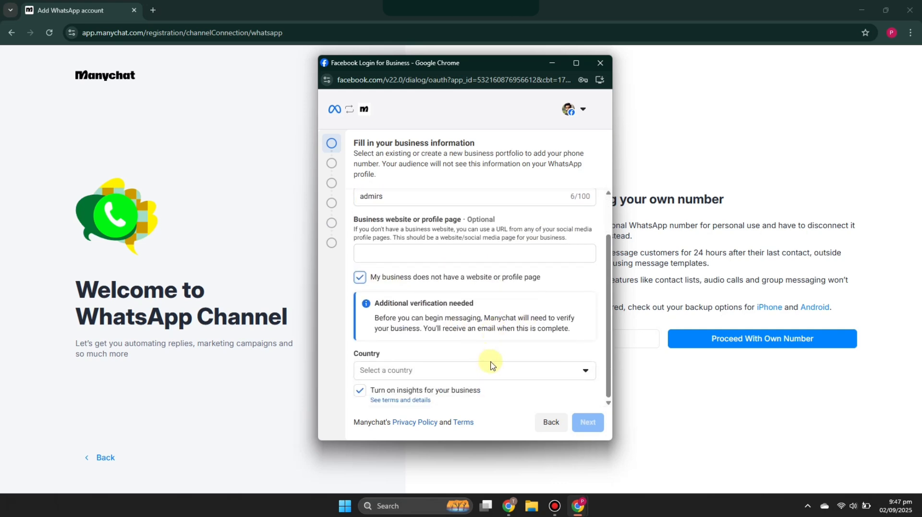
{"action": "left_click", "coordinate": [494, 366]}
{"action": "type", "text": "p"}
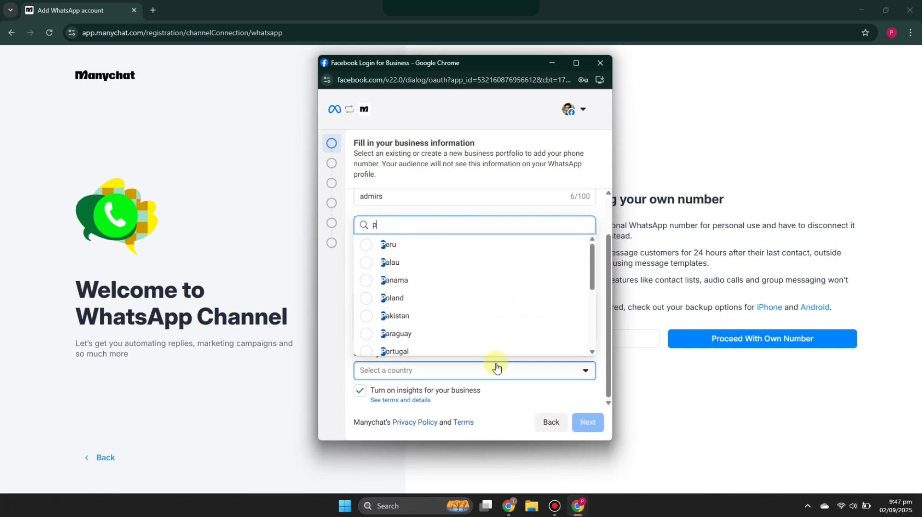
{"action": "type", "text": "ak"}
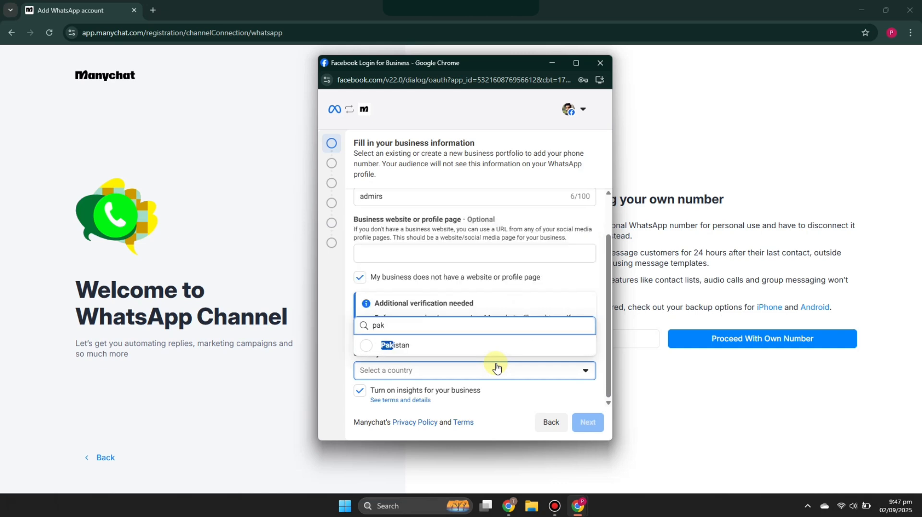
{"action": "left_click", "coordinate": [493, 345]}
{"action": "left_click", "coordinate": [590, 422]}
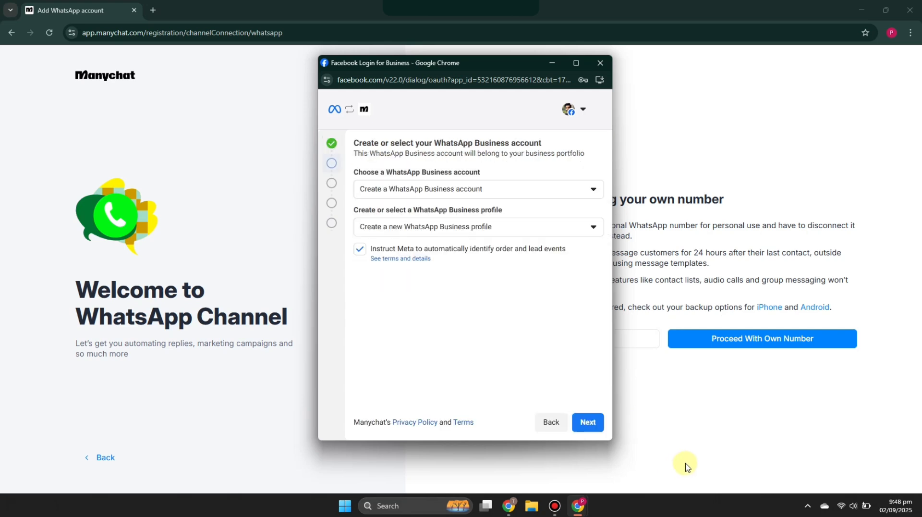
Choose to create a WhatsApp Business account with a new business profile and proceed
{"action": "left_click", "coordinate": [591, 190]}
{"action": "left_click", "coordinate": [533, 234]}
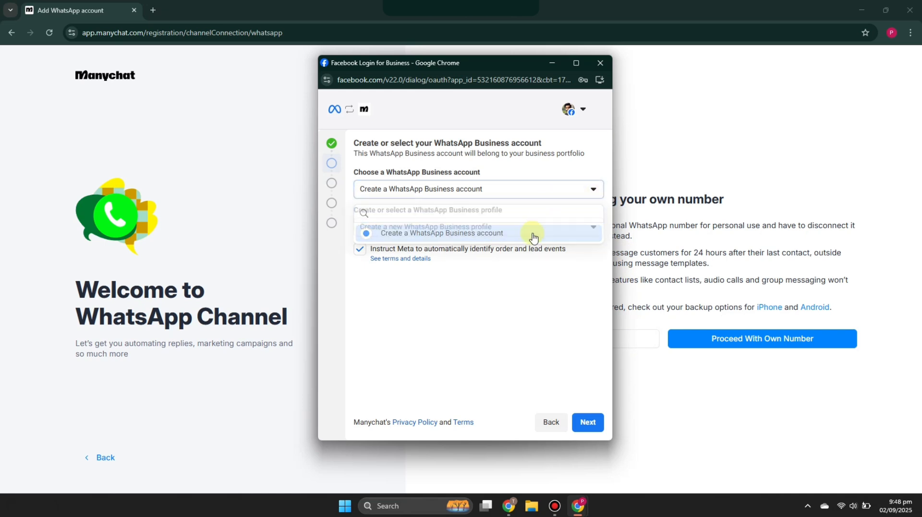
{"action": "left_click", "coordinate": [585, 424]}
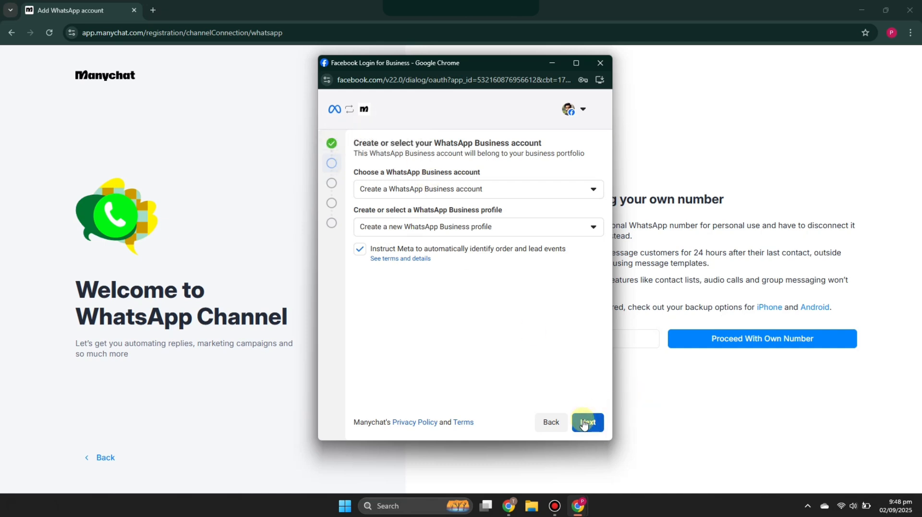
{"action": "left_click", "coordinate": [583, 423]}
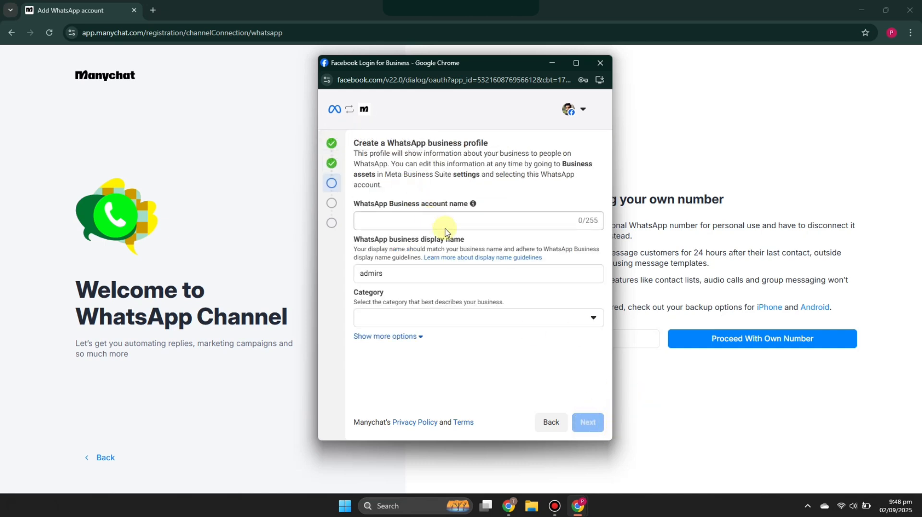
Name the WhatsApp Business account Admirs, set its category to Education, and submit the profile
{"action": "left_click", "coordinate": [446, 221]}
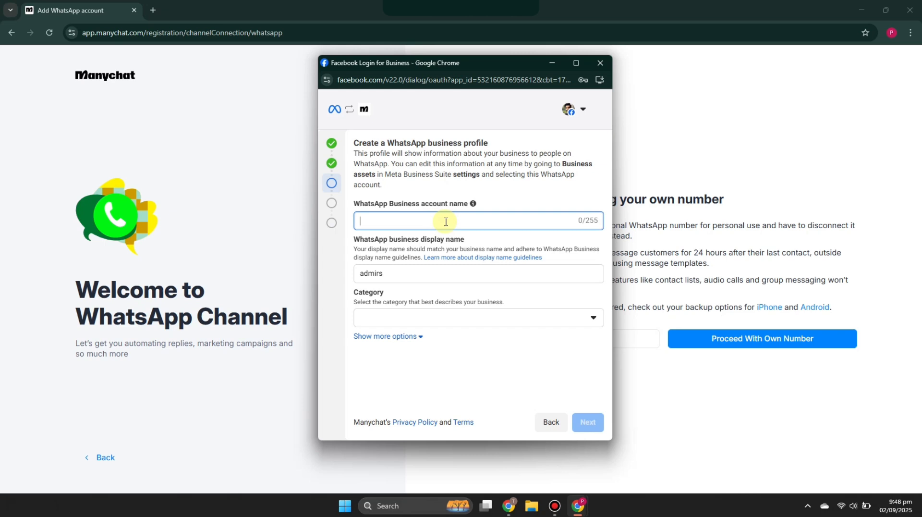
{"action": "type", "text": "Admirs"}
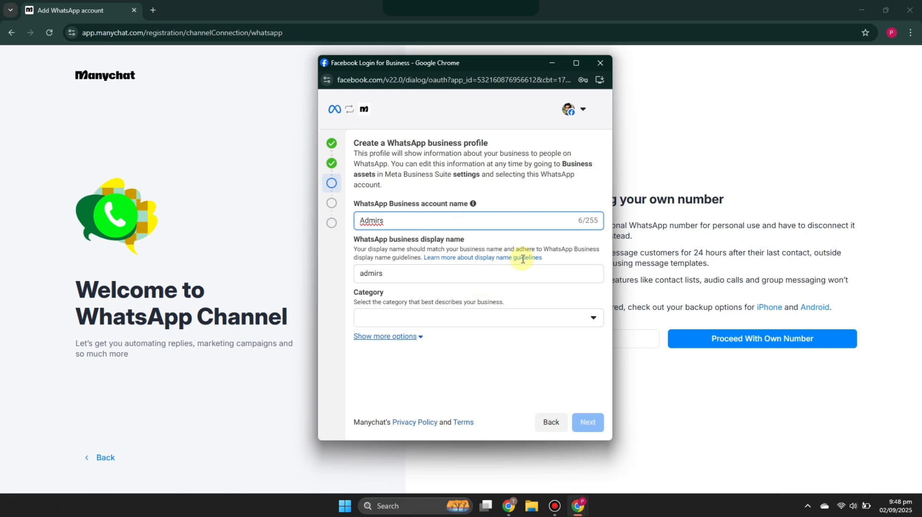
{"action": "left_click", "coordinate": [594, 321]}
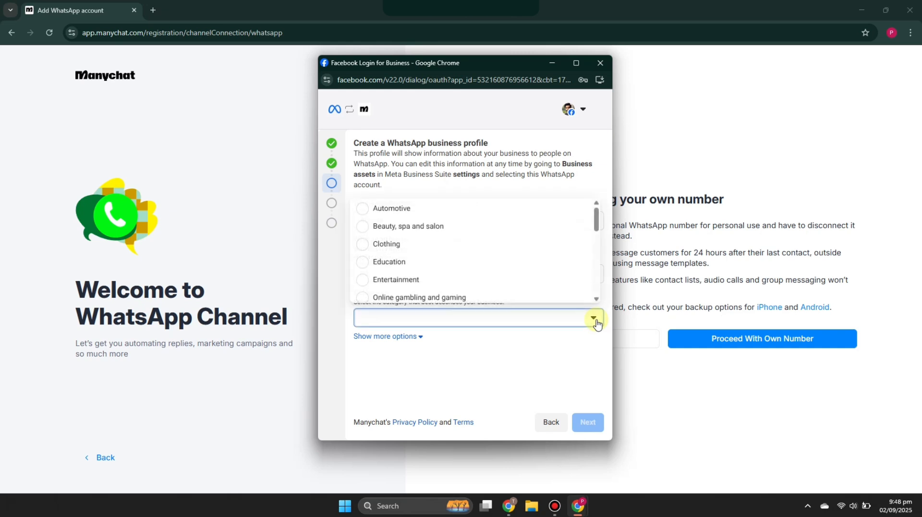
{"action": "left_click", "coordinate": [419, 263]}
{"action": "left_click", "coordinate": [593, 422]}
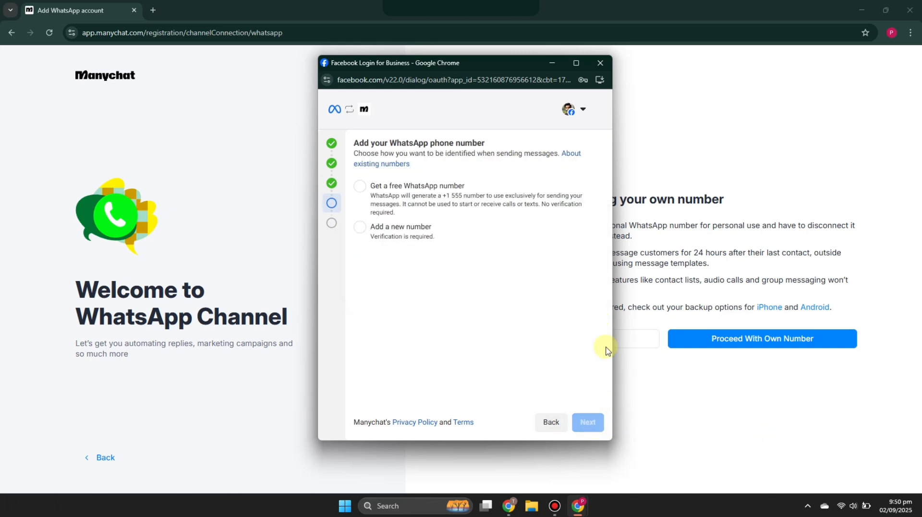
Choose to add a new WhatsApp number with the PK +92 country code, and accept Manychat's access request
{"action": "left_click", "coordinate": [375, 232]}
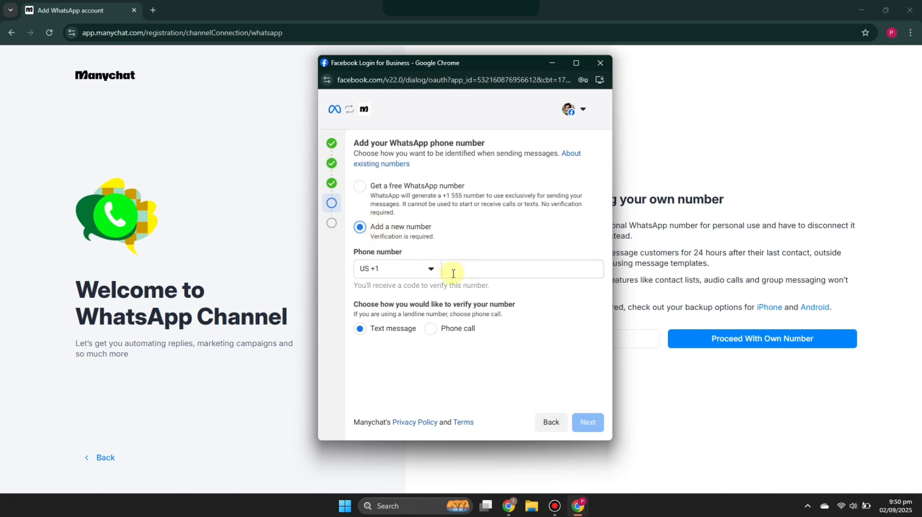
{"action": "left_click", "coordinate": [426, 270]}
{"action": "type", "text": "pak"}
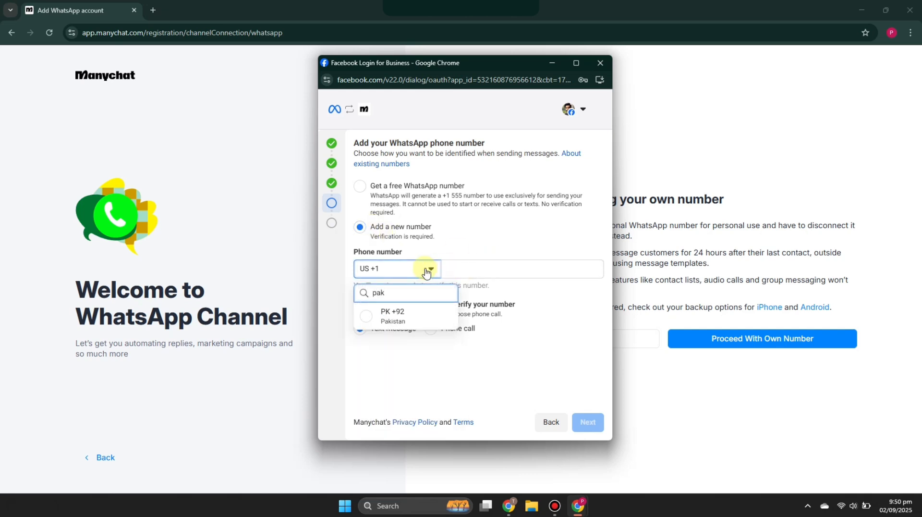
{"action": "left_click", "coordinate": [417, 315]}
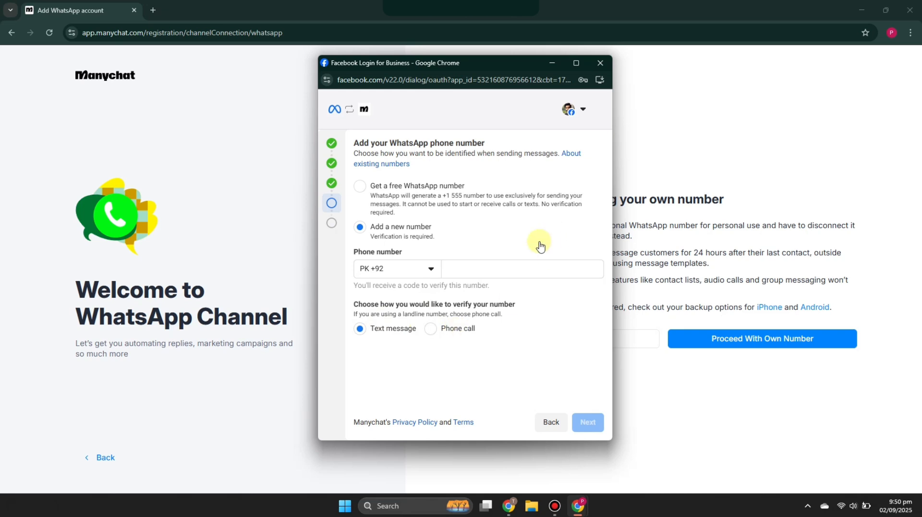
{"action": "key", "text": "Tab"}
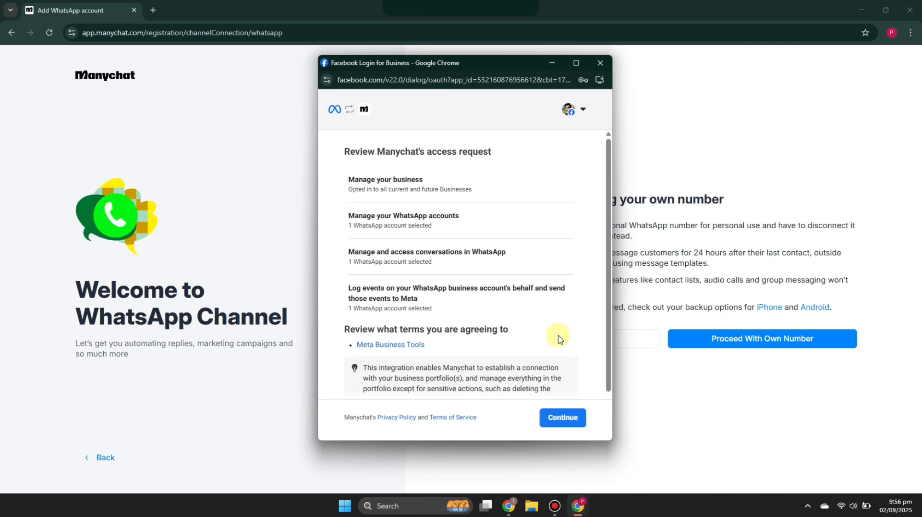
{"action": "left_click", "coordinate": [569, 419]}
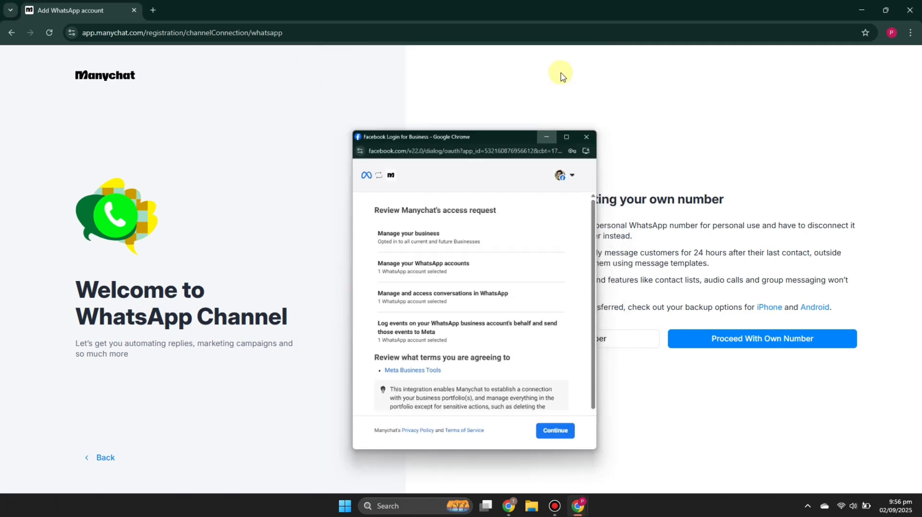